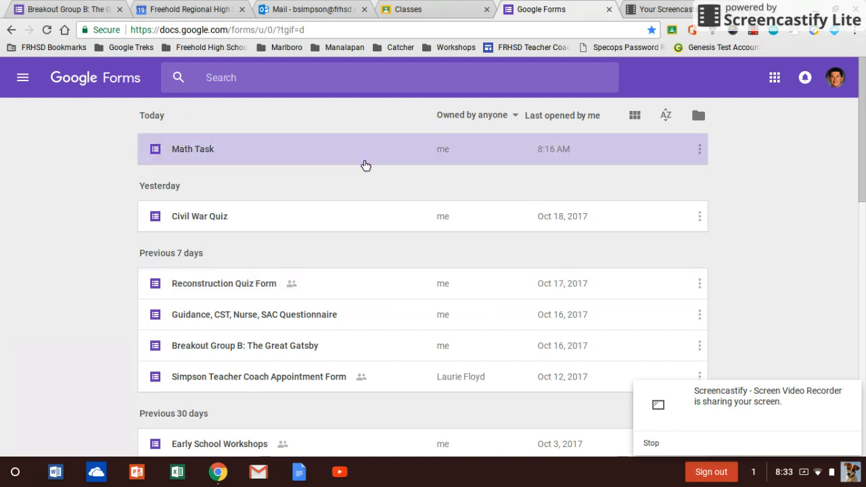
Create a new blank form and rename the file as "Civil War Quiz"
click(854, 392)
mouse_move(827, 427)
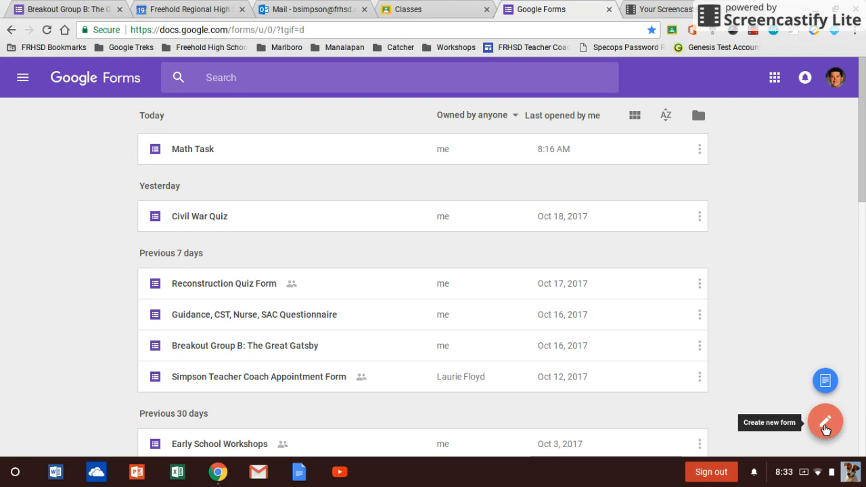
click(826, 425)
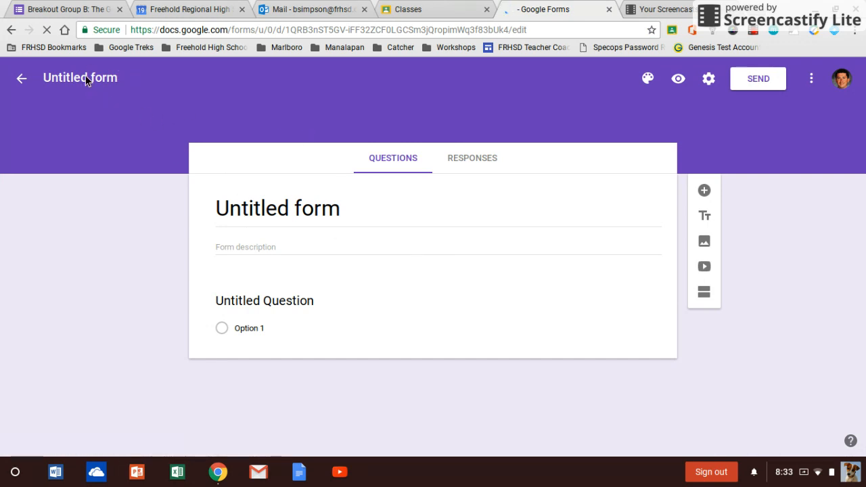
click(62, 79)
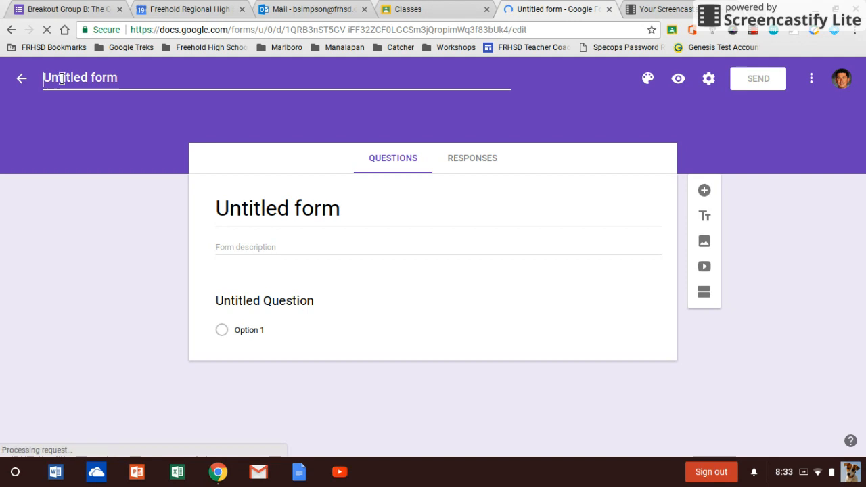
double_click(62, 78)
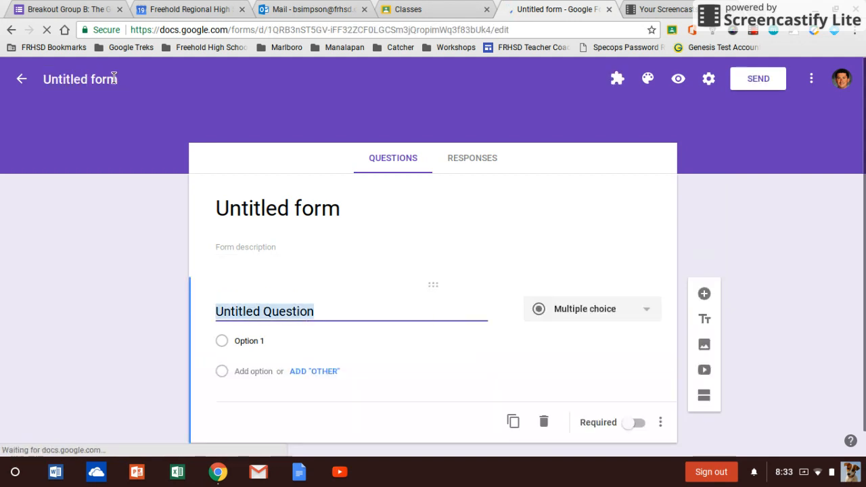
triple_click(112, 80)
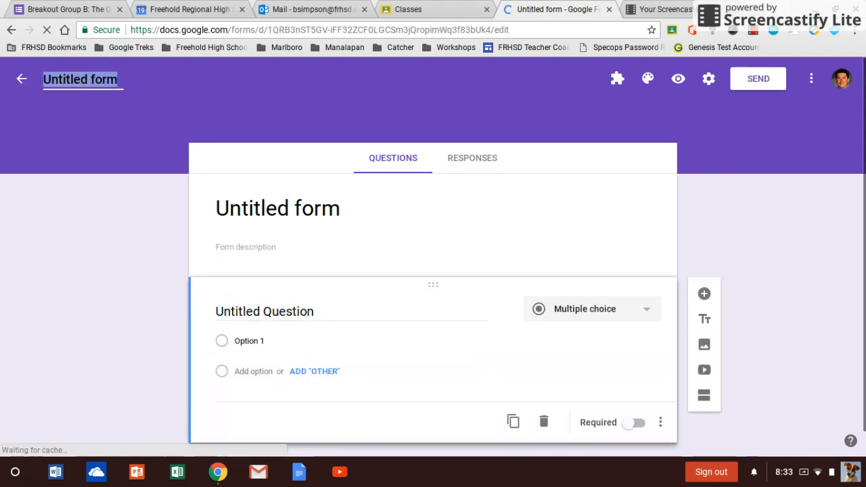
text(Civil War Quiz)
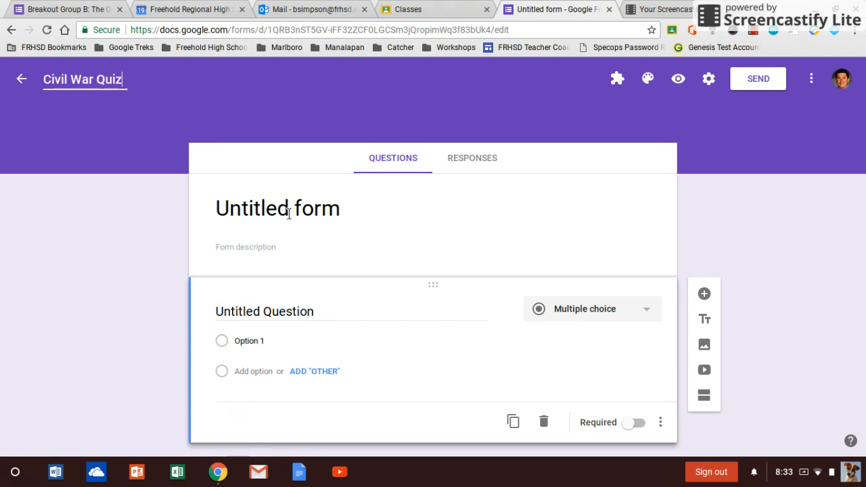
Apply the file name Civil War Quiz as the form's title and enter the description "Do your best!"
click(289, 214)
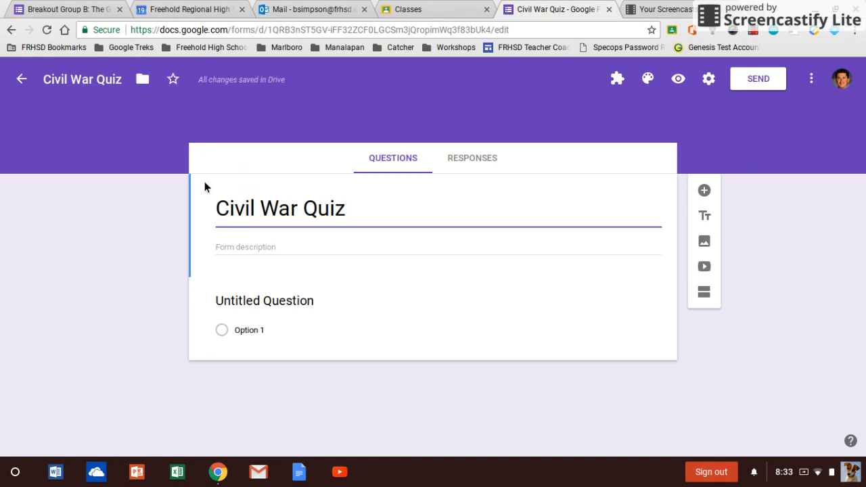
click(237, 247)
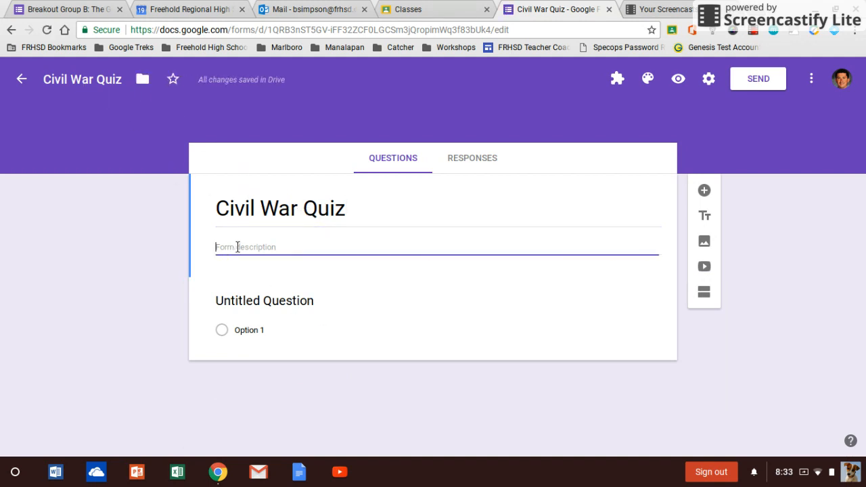
text(Do your best!)
In the form's general settings, collect email addresses, enable response receipts if the respondent requests them, and limit to 1 response
click(710, 84)
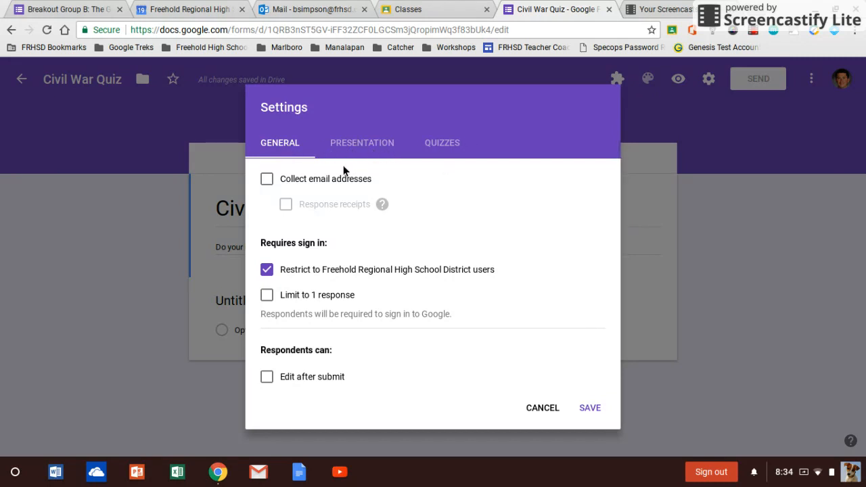
click(268, 180)
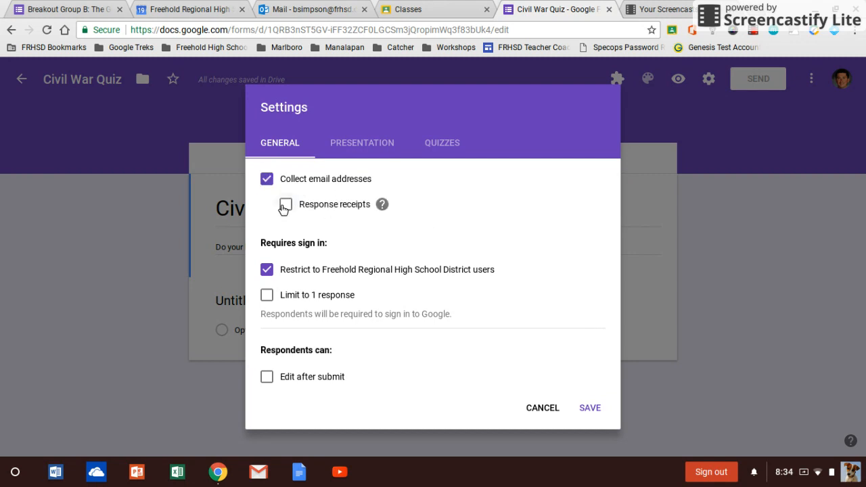
click(285, 205)
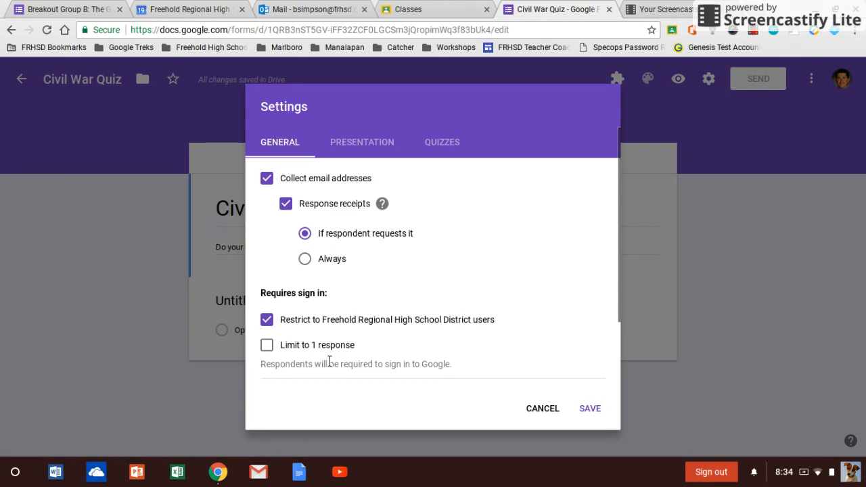
click(267, 346)
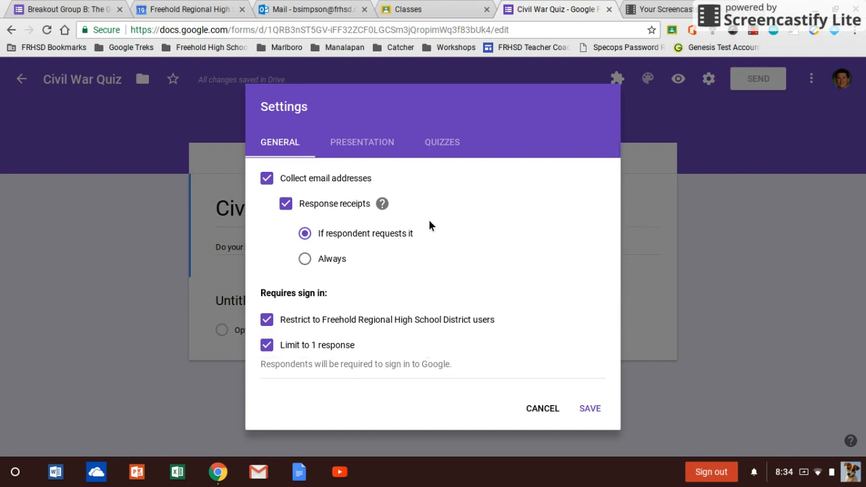
In the presentation settings, show the progress bar and shuffle the question order
click(358, 145)
click(263, 183)
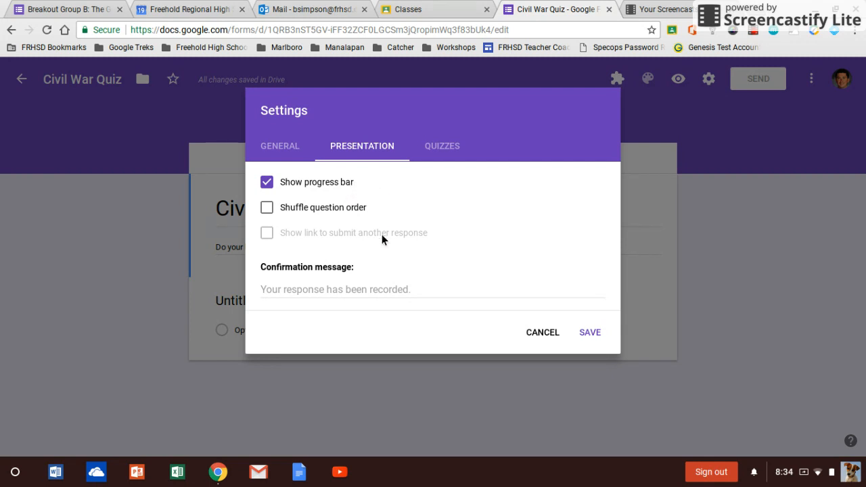
click(267, 208)
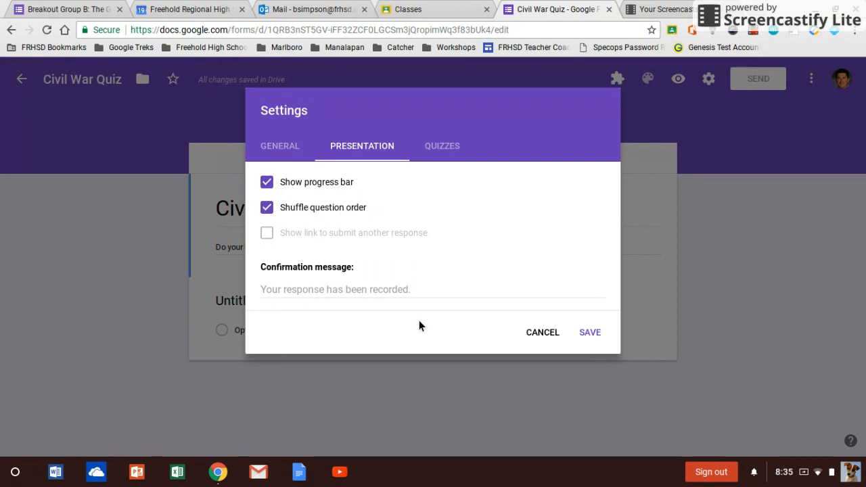
Make the form a quiz with grades released later after manual review and missed questions hidden, and save the settings
click(442, 150)
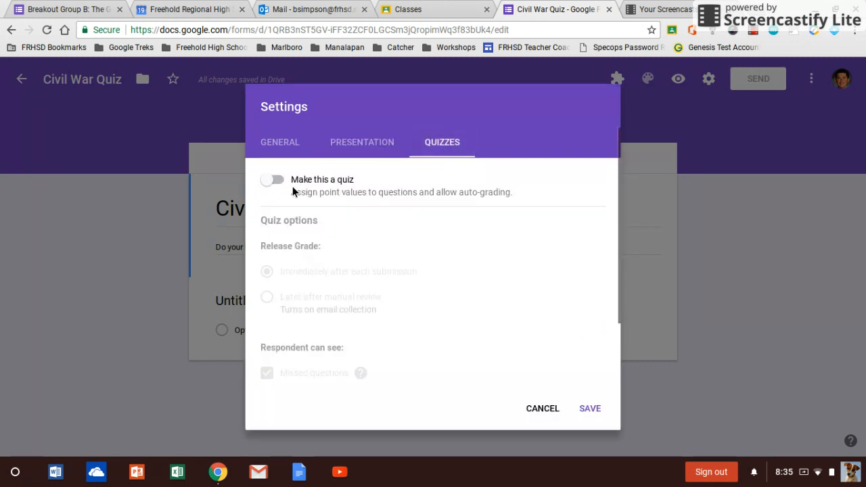
click(270, 180)
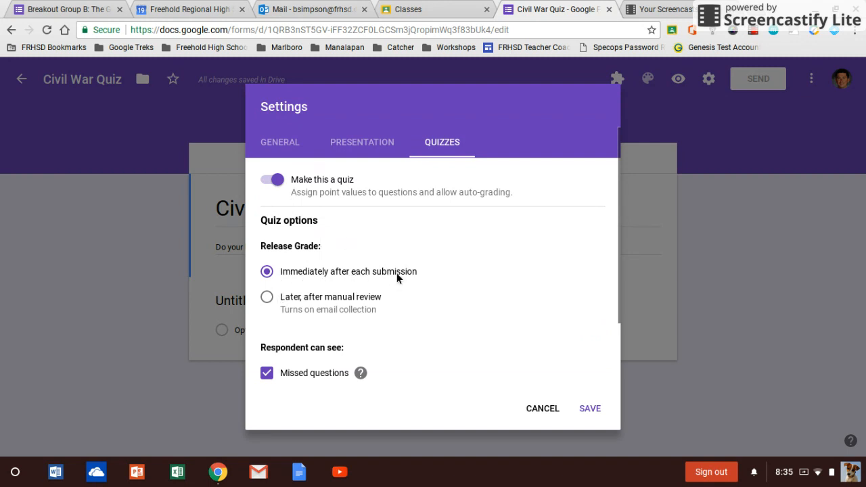
click(269, 299)
click(271, 374)
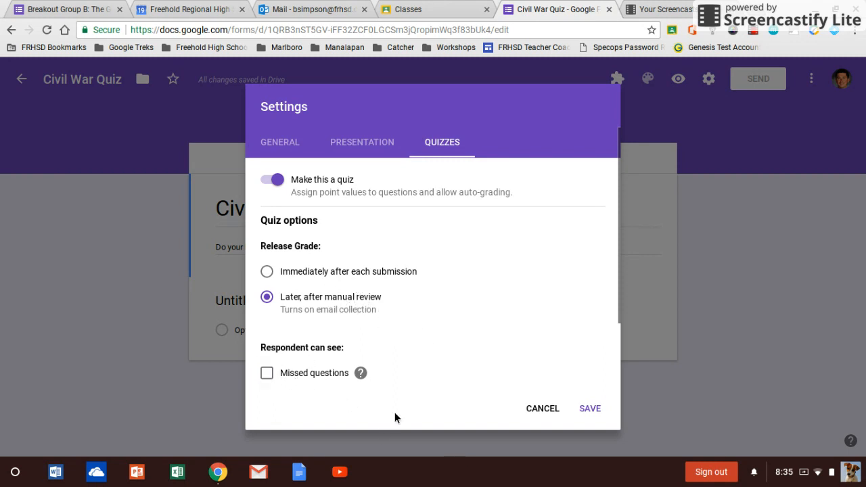
click(591, 410)
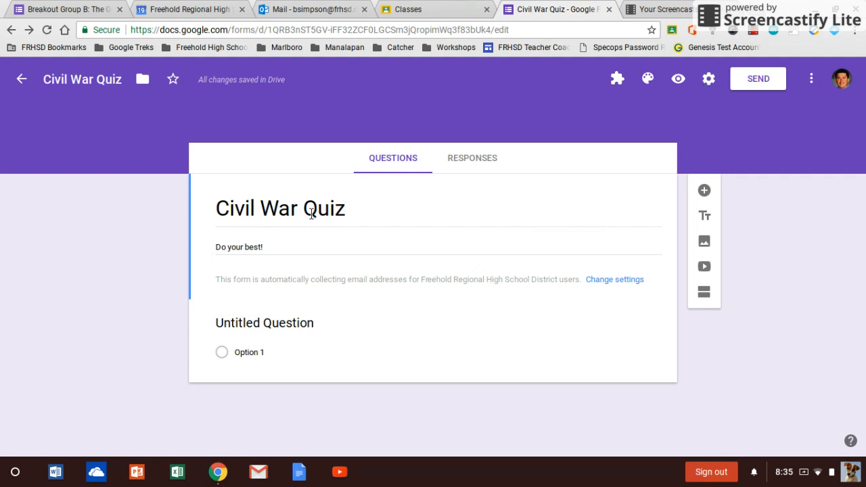
Change the form's theme color to cyan
click(647, 79)
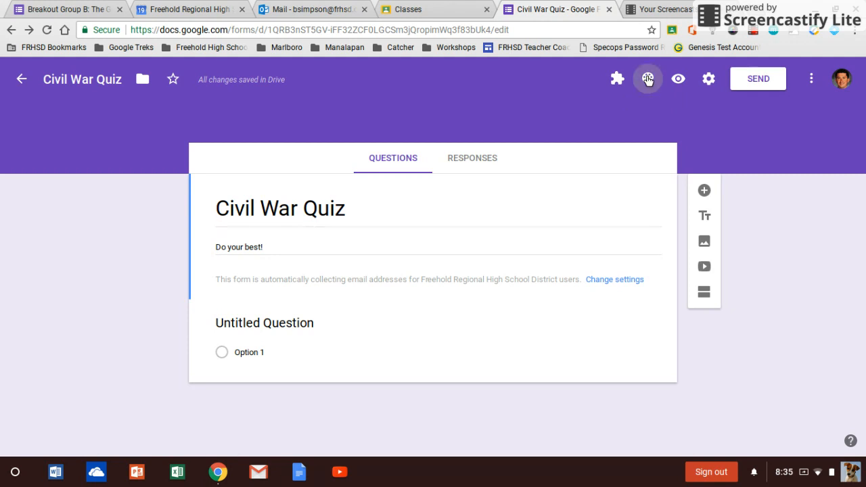
click(780, 168)
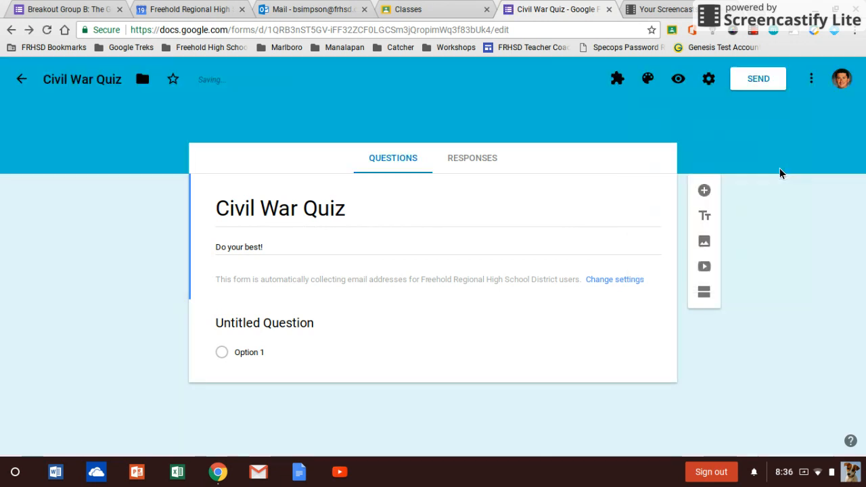
Set the form's header theme to the Travel photo with the suitcase, globe and binoculars
click(648, 81)
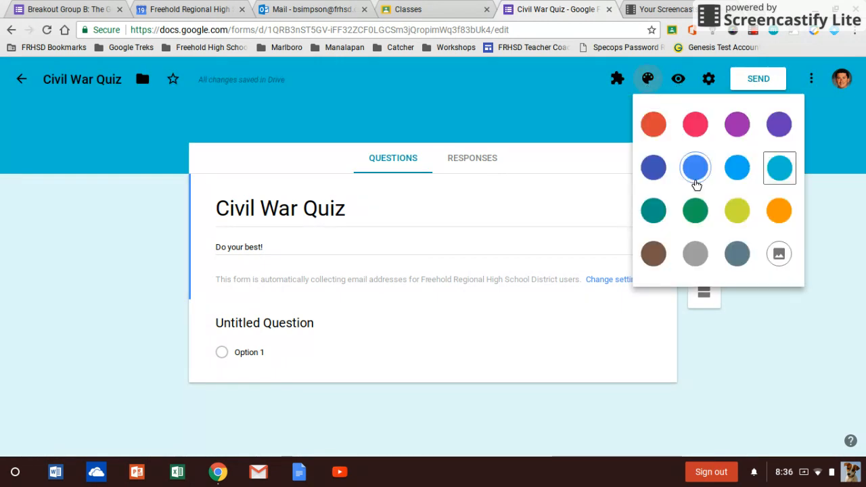
click(773, 256)
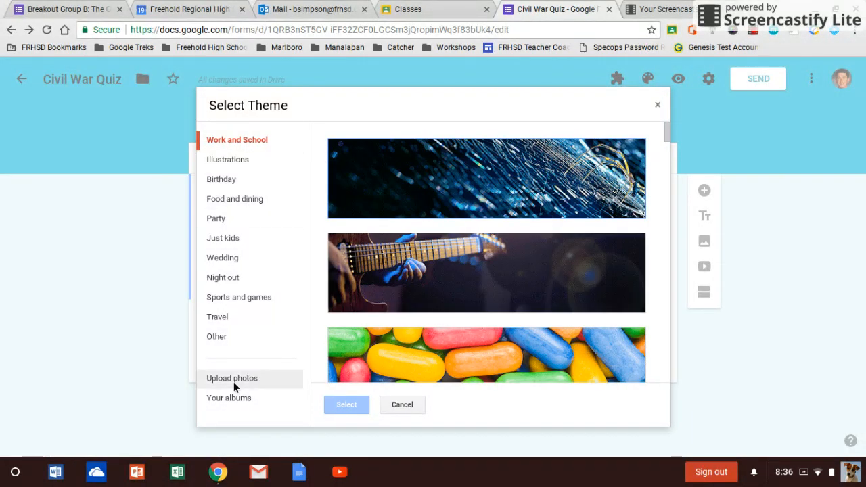
click(221, 197)
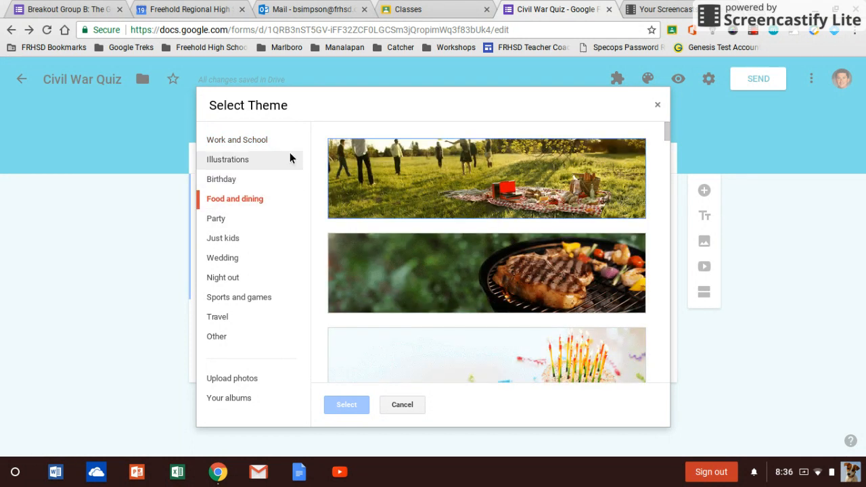
click(224, 318)
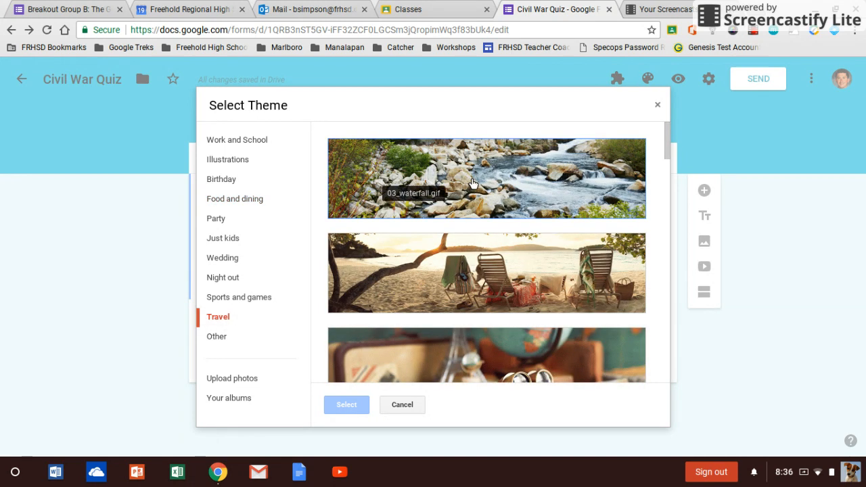
click(469, 351)
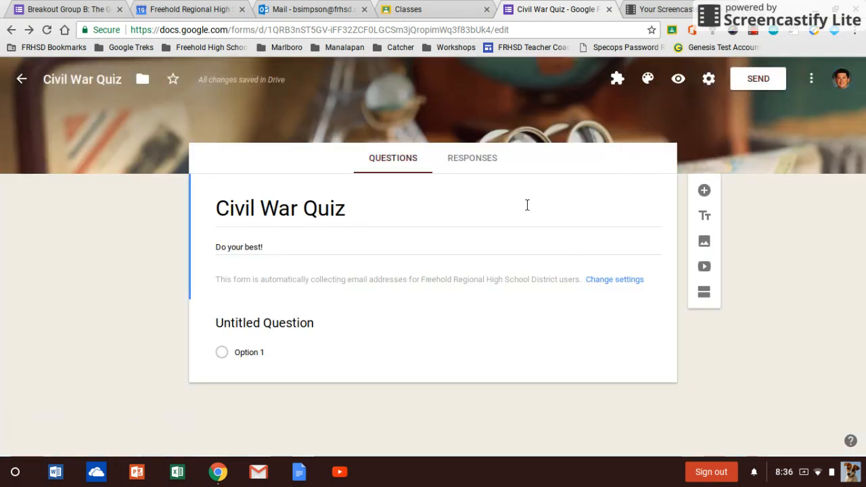
Preview the whole quiz as respondents see it, and return to editing the form
click(678, 79)
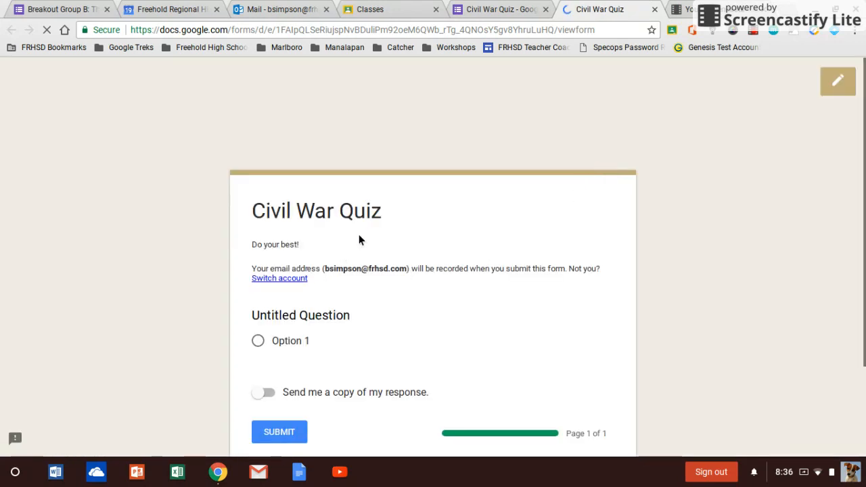
scroll(359, 234, down, 1)
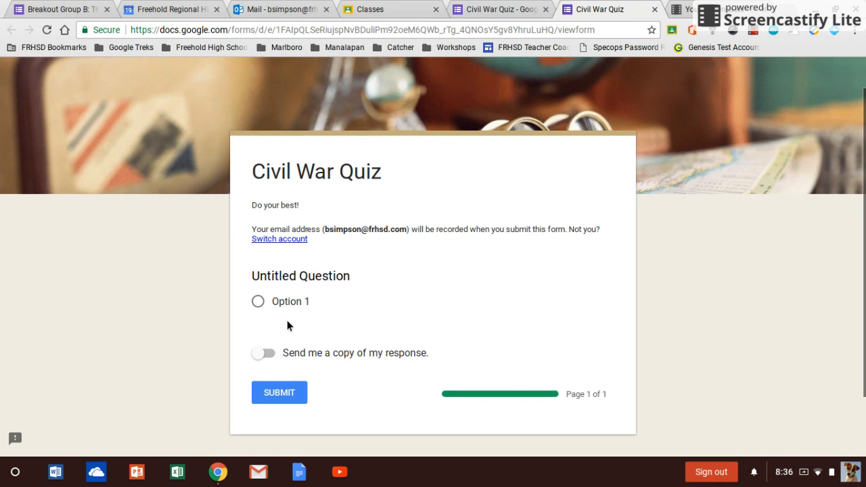
scroll(291, 326, down, 1)
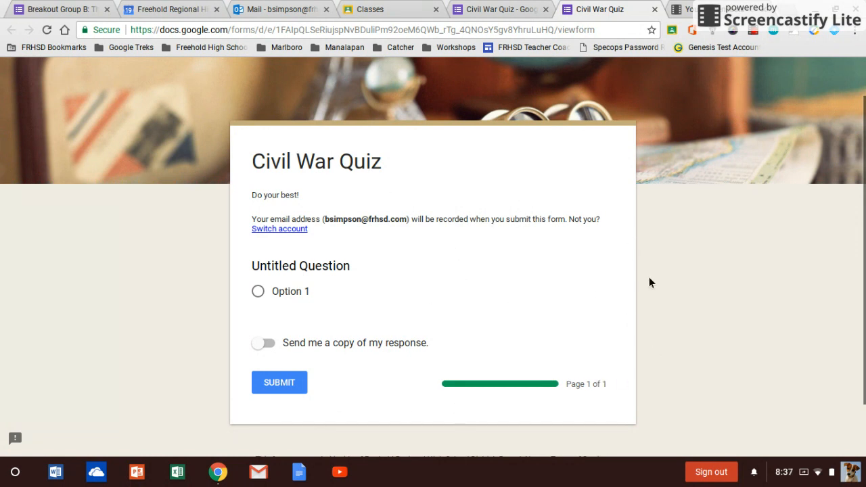
scroll(648, 282, down, 2)
scroll(693, 268, up, 4)
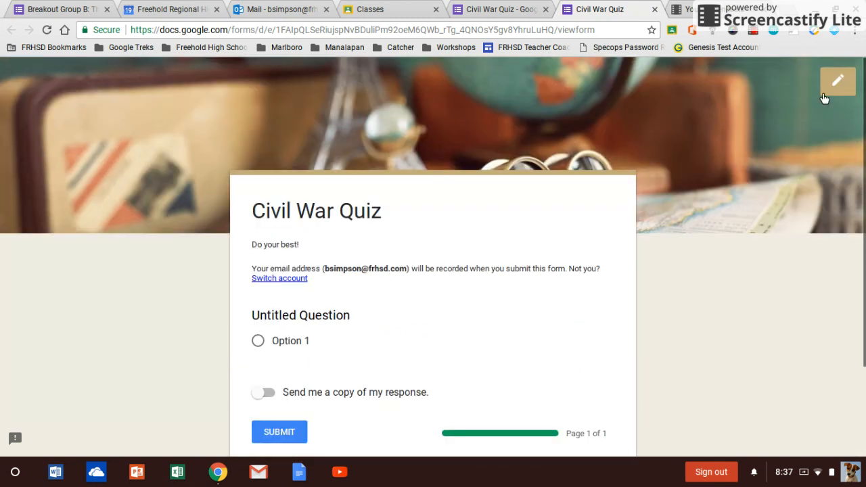
click(842, 83)
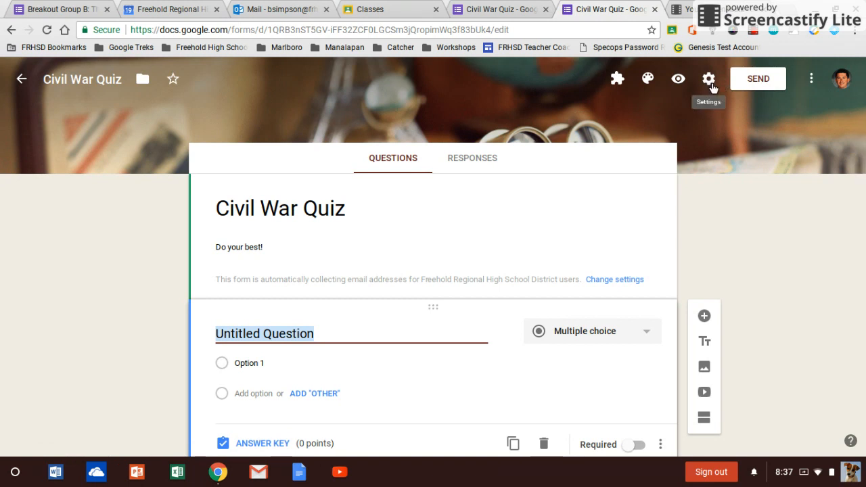
right_click(754, 35)
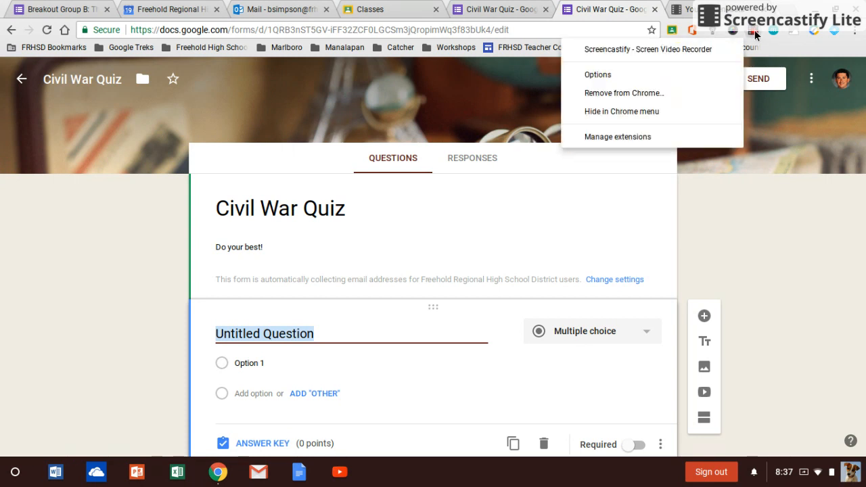
key(Escape)
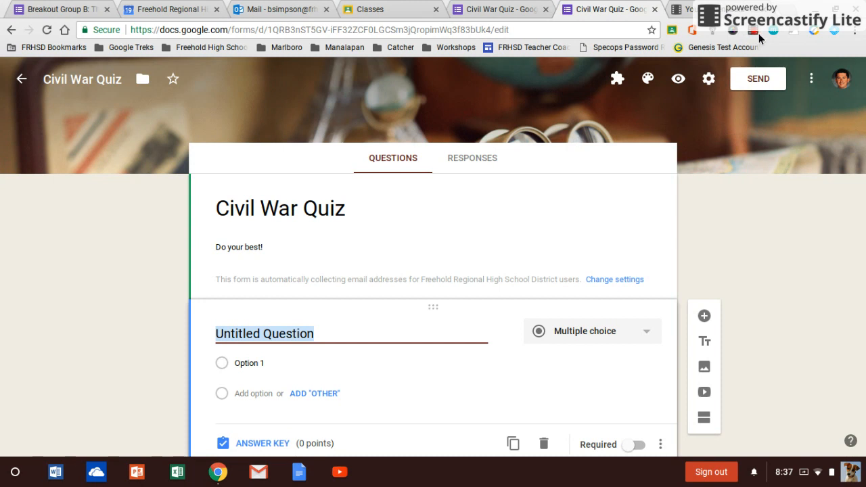
click(756, 35)
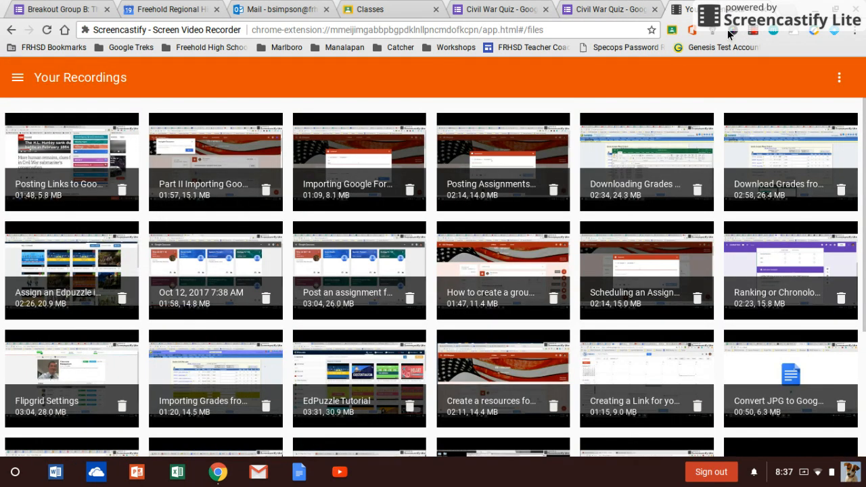